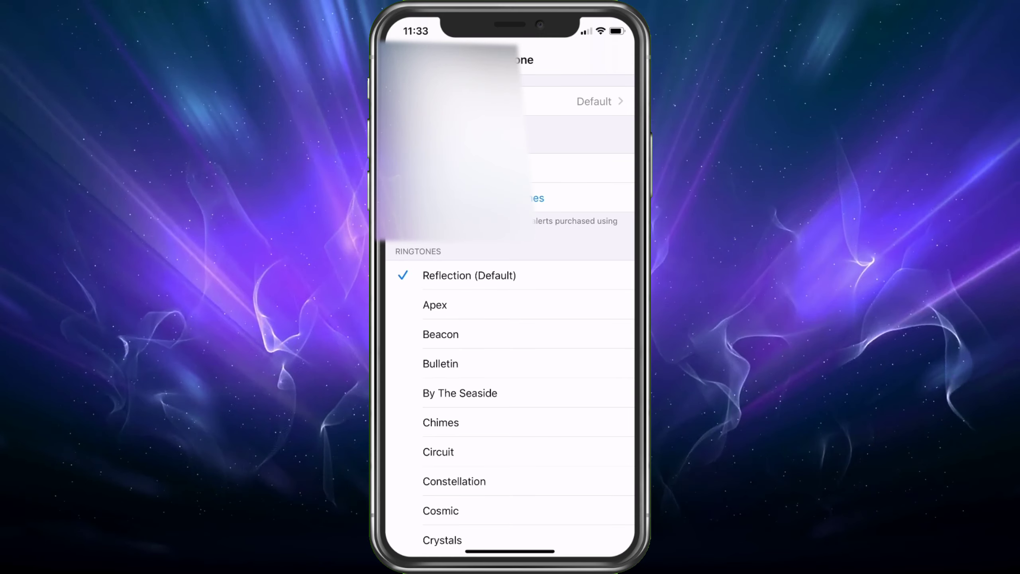
{"action": "scroll", "coordinate": [510, 359], "scroll_direction": "down", "scroll_amount": 3}
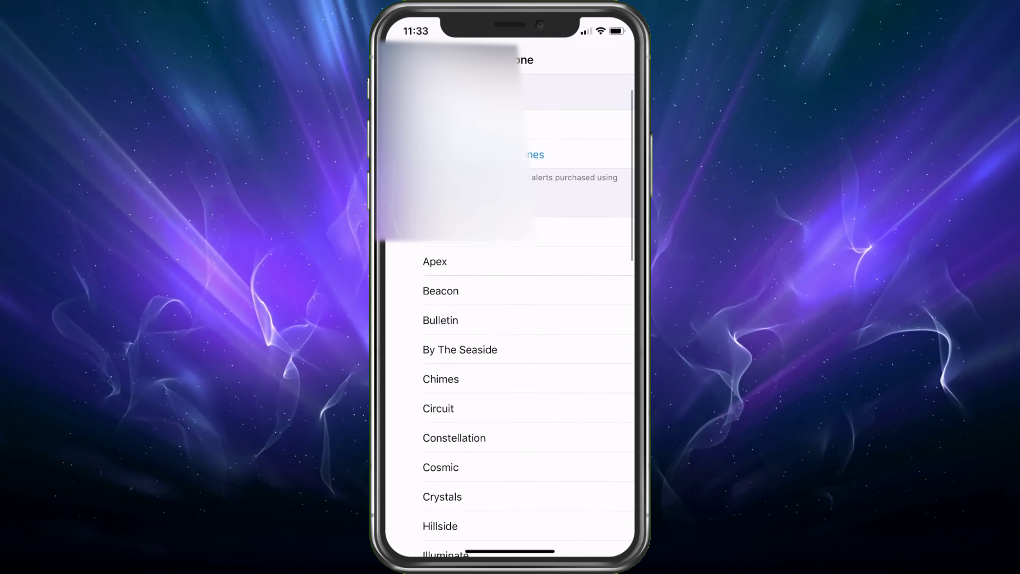
{"action": "scroll", "coordinate": [510, 359], "scroll_direction": "down", "scroll_amount": 2}
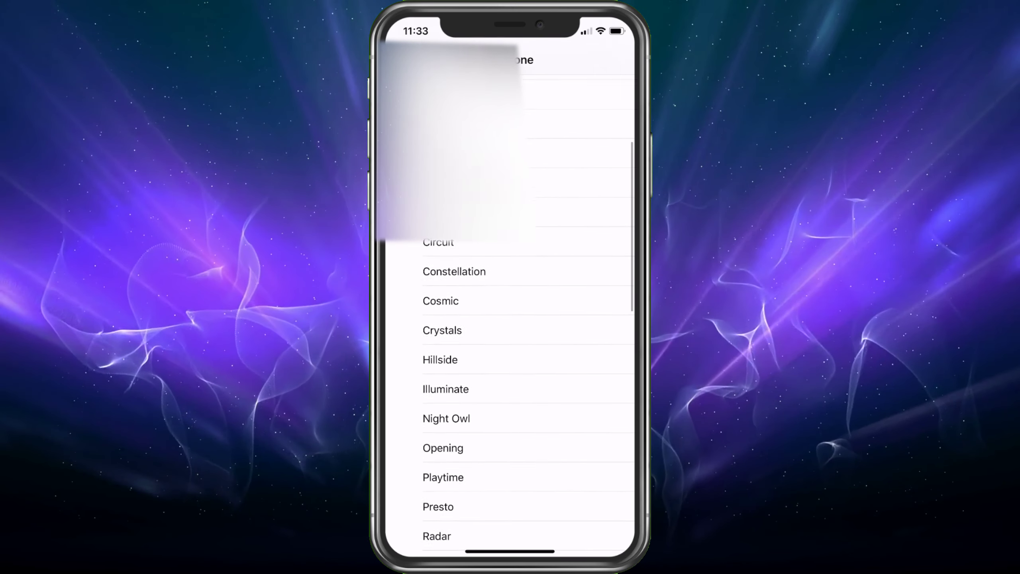
{"action": "scroll", "coordinate": [510, 359], "scroll_direction": "down", "scroll_amount": 1}
{"action": "scroll", "coordinate": [510, 358], "scroll_direction": "down", "scroll_amount": 2}
{"action": "scroll", "coordinate": [510, 358], "scroll_direction": "down", "scroll_amount": 3}
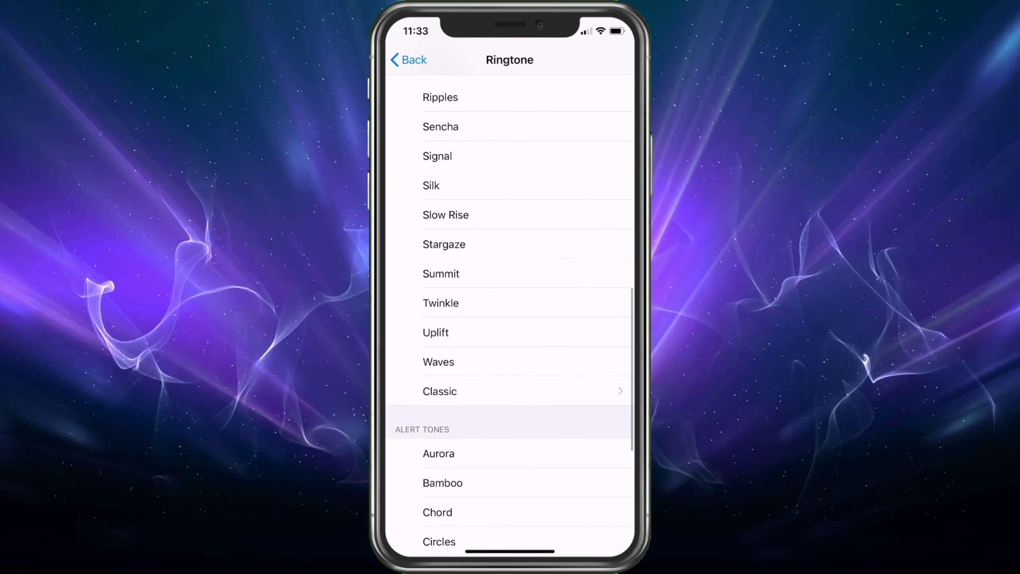
{"action": "left_click", "coordinate": [479, 391]}
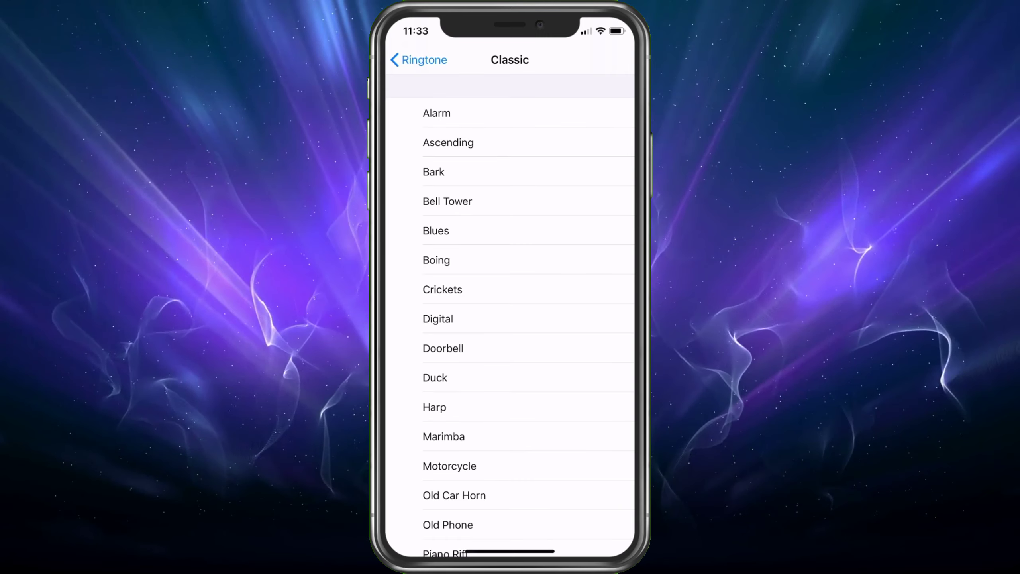
{"action": "scroll", "coordinate": [511, 320], "scroll_direction": "down", "scroll_amount": 5}
{"action": "scroll", "coordinate": [510, 319], "scroll_direction": "down", "scroll_amount": 2}
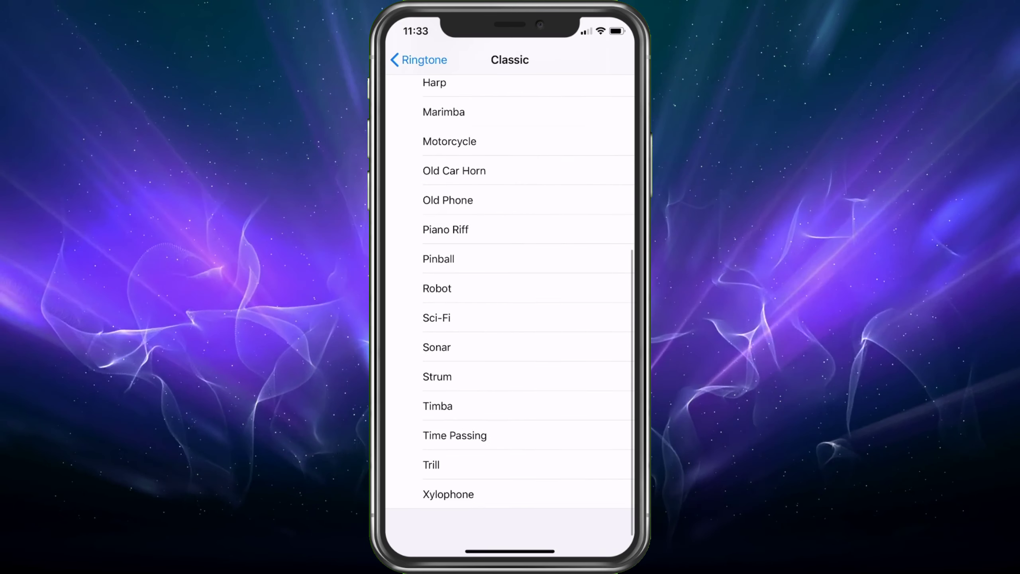
{"action": "left_click", "coordinate": [417, 60]}
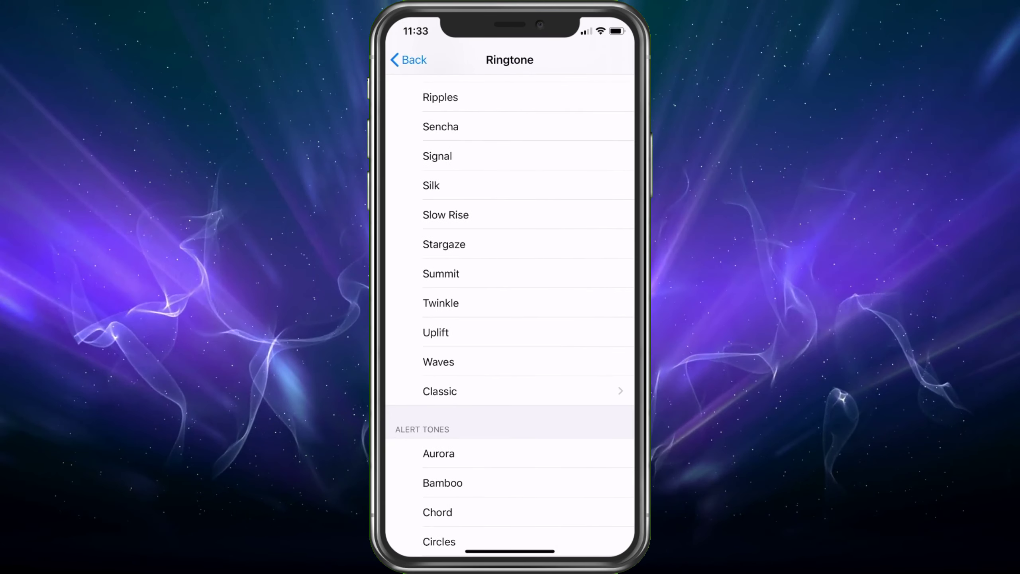
{"action": "scroll", "coordinate": [510, 319], "scroll_direction": "up", "scroll_amount": 10}
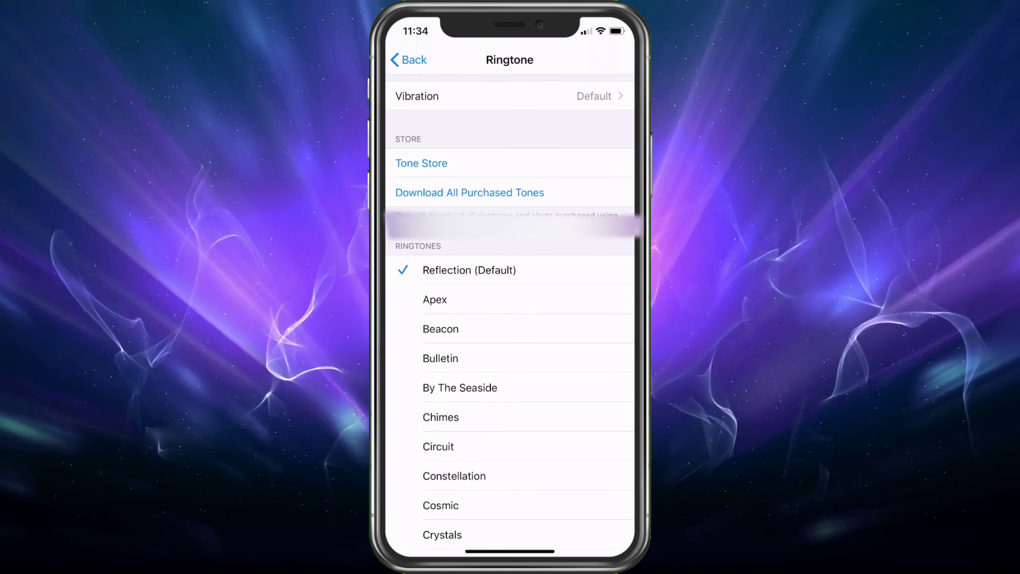
{"action": "left_click", "coordinate": [510, 96]}
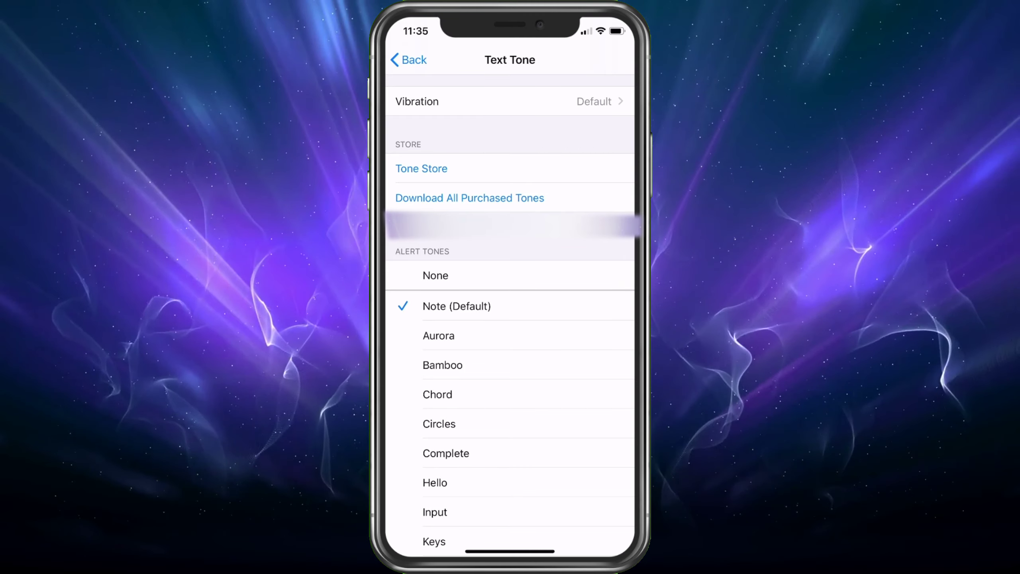
{"action": "scroll", "coordinate": [510, 319], "scroll_direction": "down", "scroll_amount": 5}
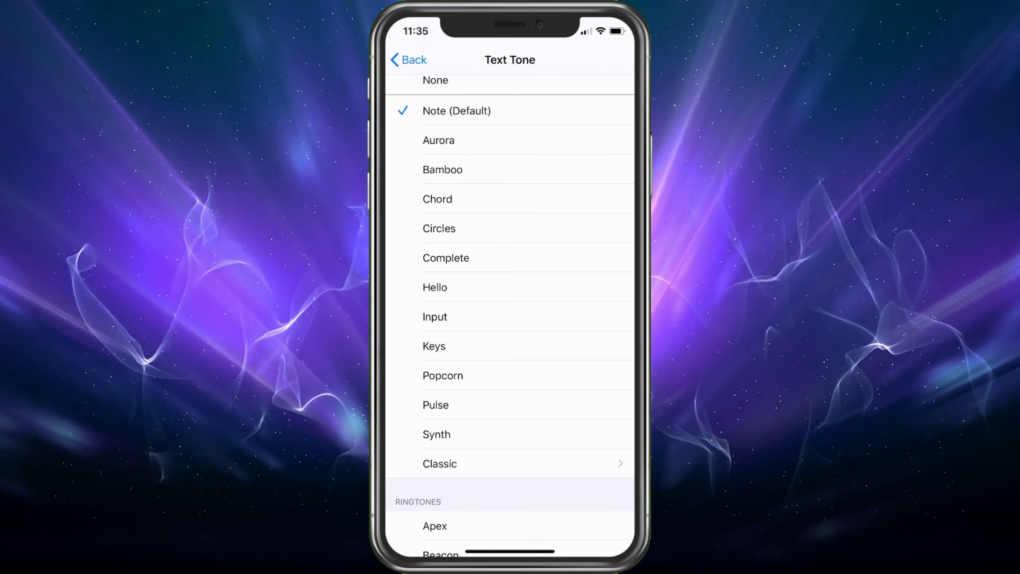
{"action": "scroll", "coordinate": [511, 319], "scroll_direction": "up", "scroll_amount": 1}
{"action": "scroll", "coordinate": [511, 320], "scroll_direction": "up", "scroll_amount": 4}
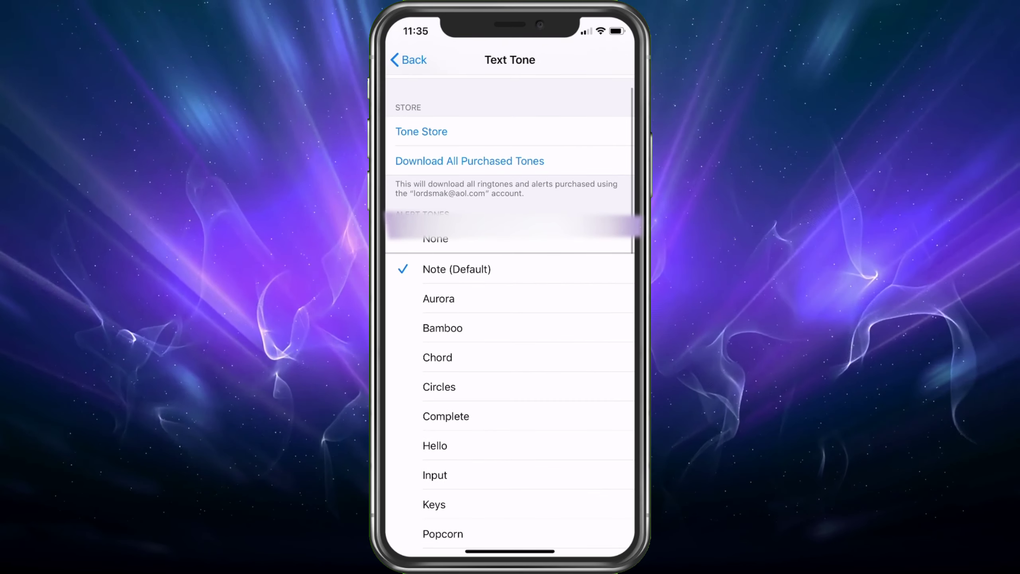
{"action": "left_click", "coordinate": [409, 60]}
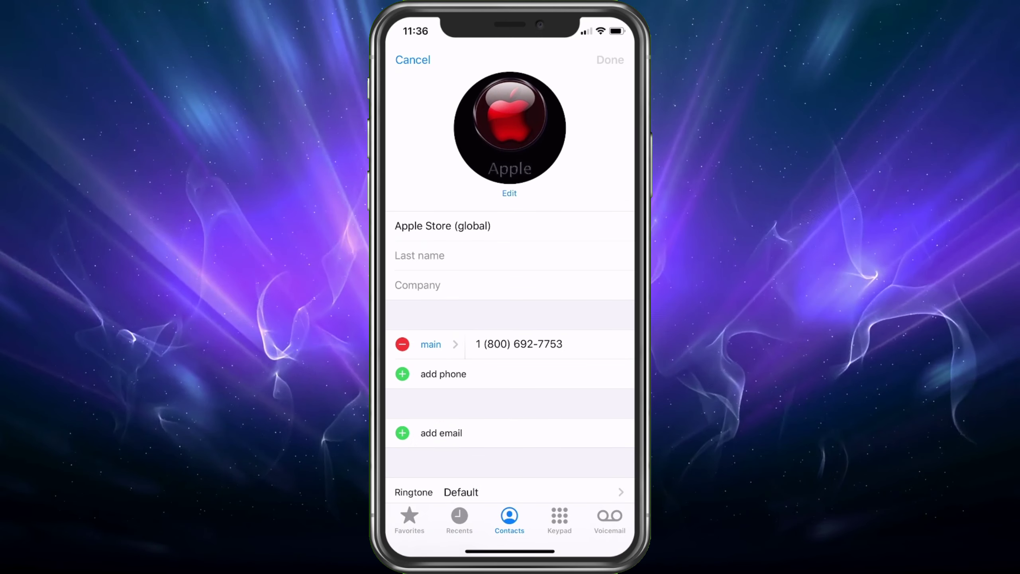
{"action": "scroll", "coordinate": [510, 320], "scroll_direction": "down", "scroll_amount": 3}
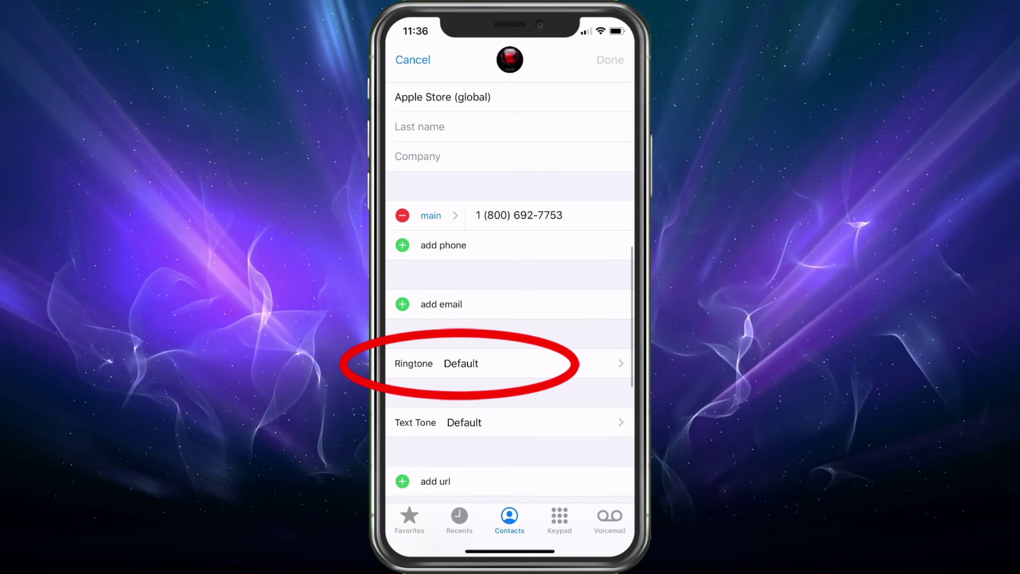
Assign the Beacon ringtone to the Apple Store contact and confirm with Done
{"action": "left_click", "coordinate": [510, 363]}
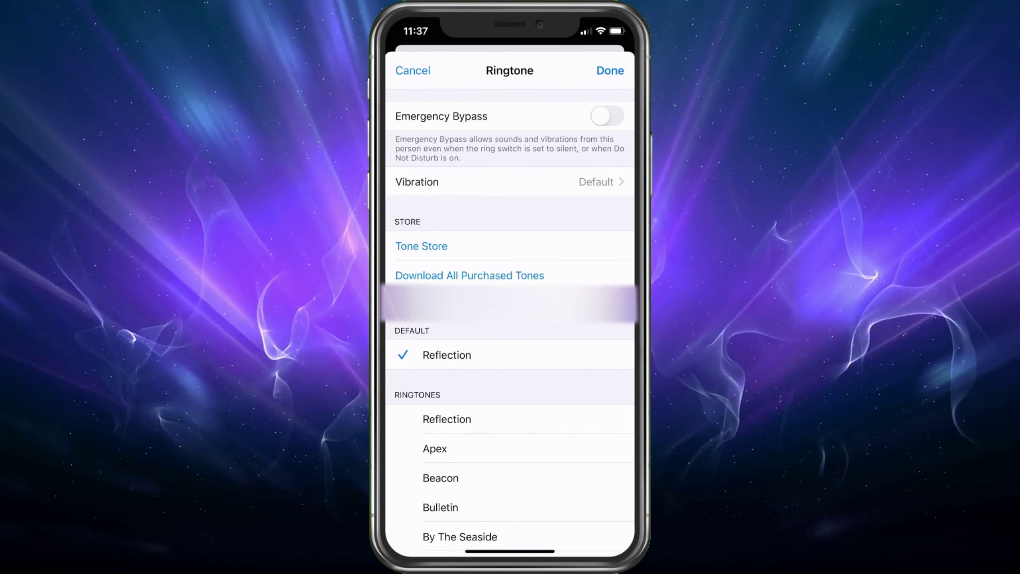
{"action": "left_click", "coordinate": [442, 478]}
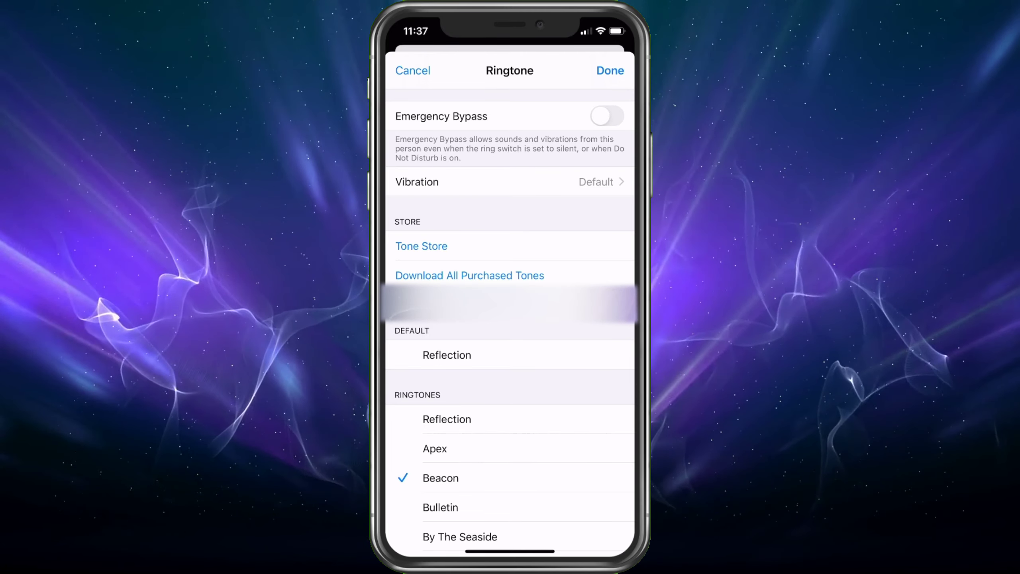
{"action": "left_click", "coordinate": [610, 71]}
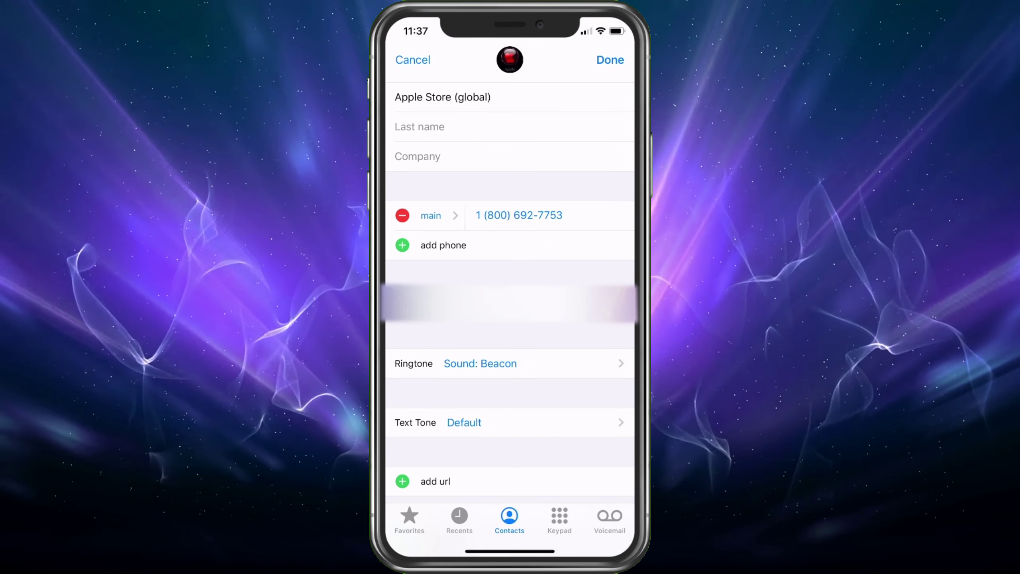